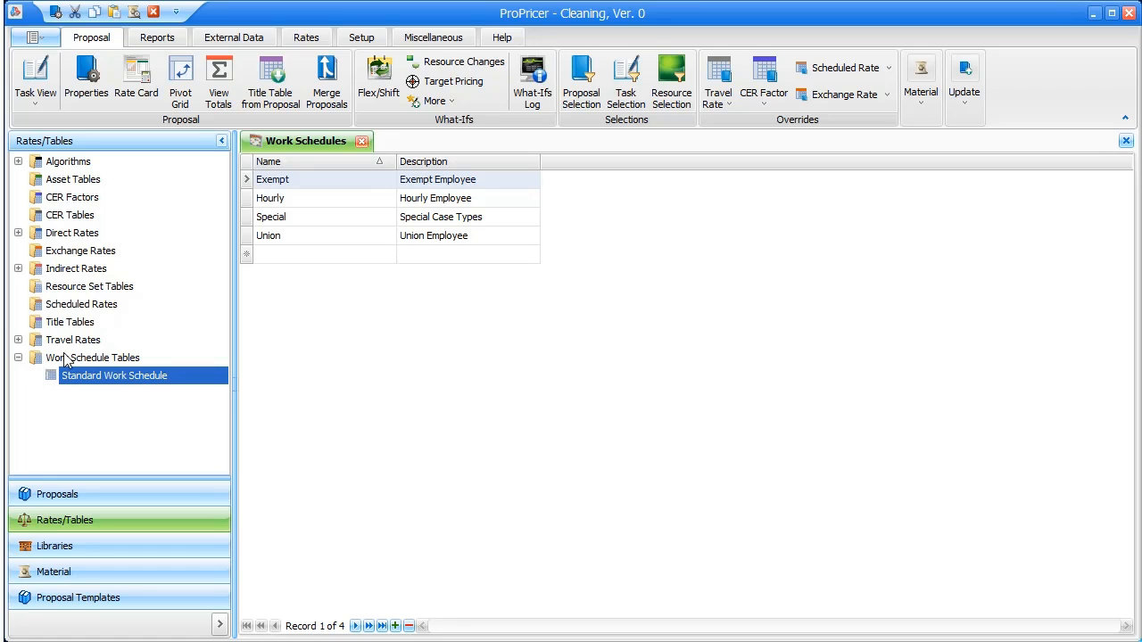
left_click(55, 358)
right_click(98, 359)
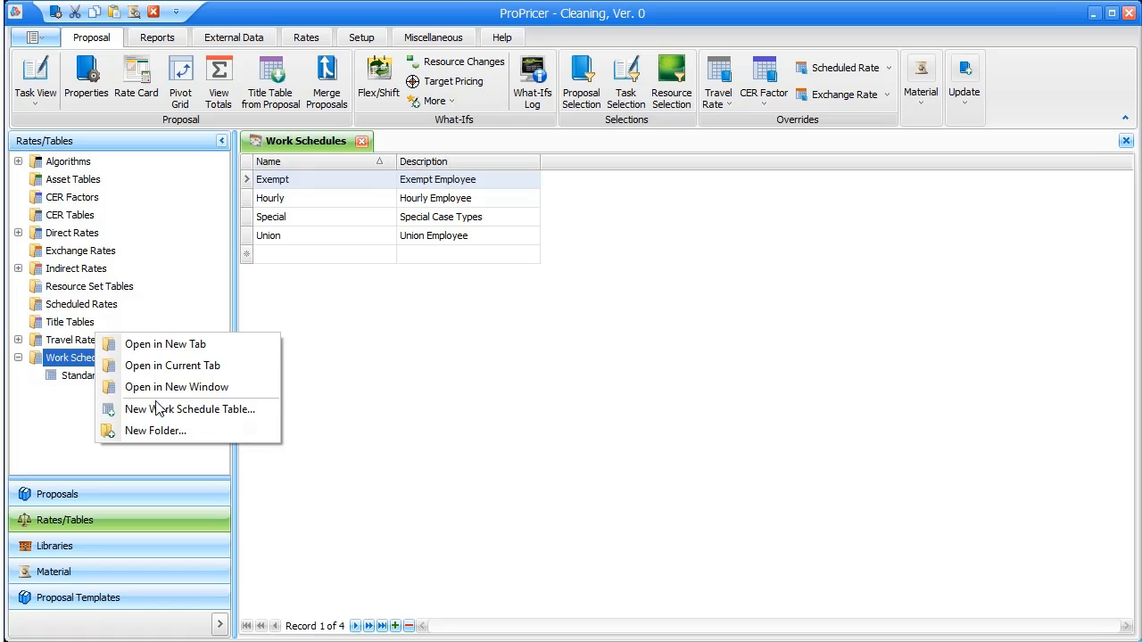
left_click(168, 412)
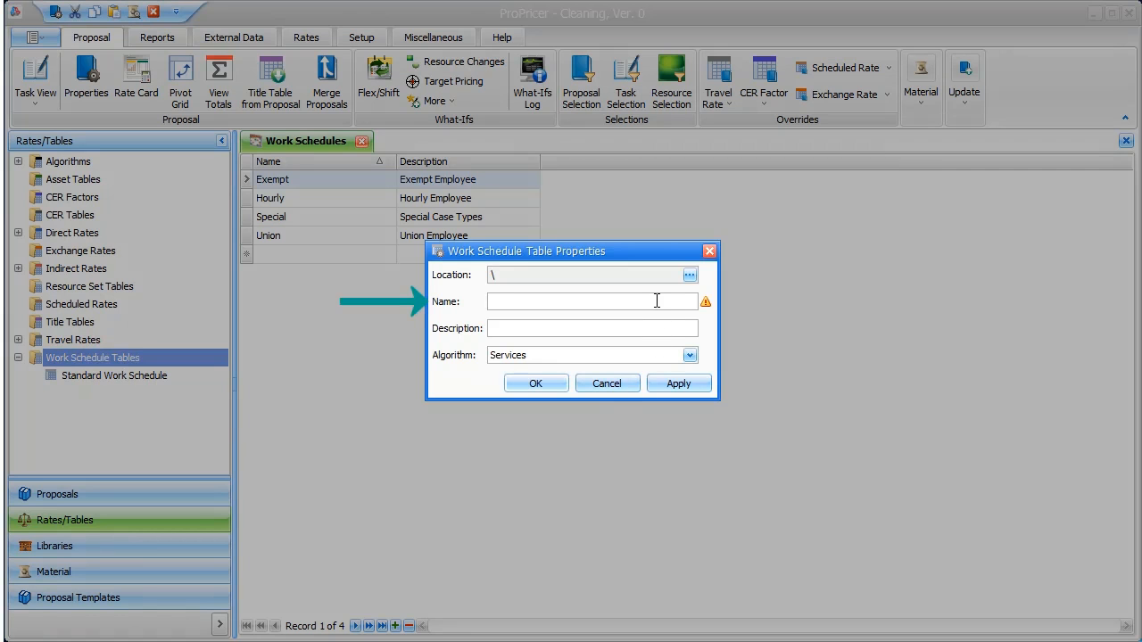
left_click(600, 382)
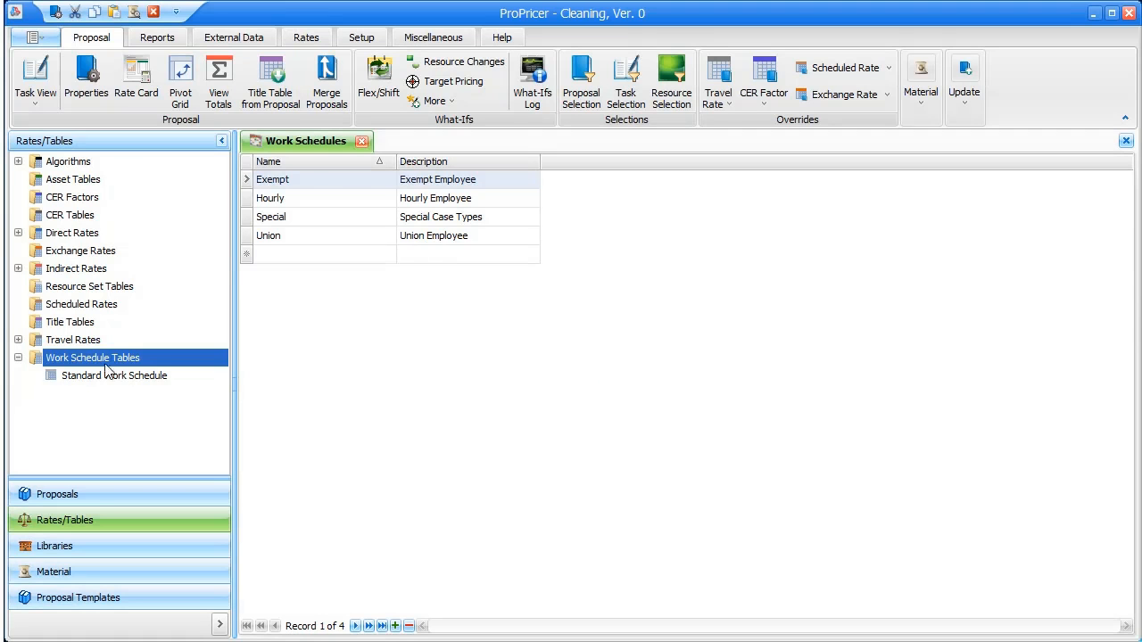
Open the Standard Work Schedule table, shrink its schedule list area and select the Union work schedule
left_click(76, 378)
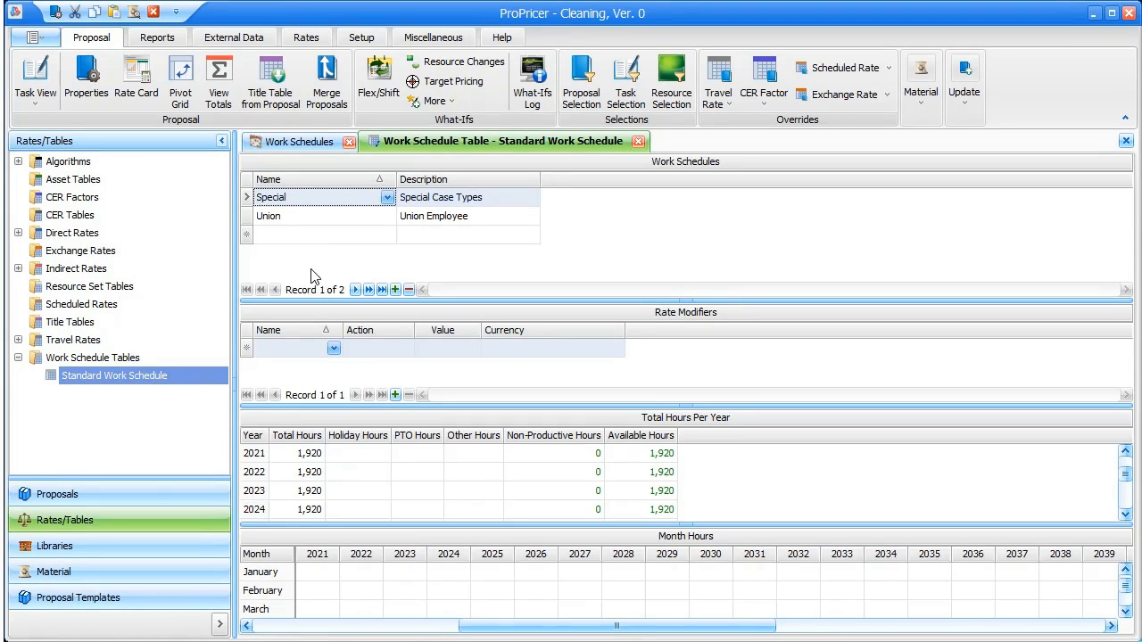
left_click_drag(469, 302, 478, 260)
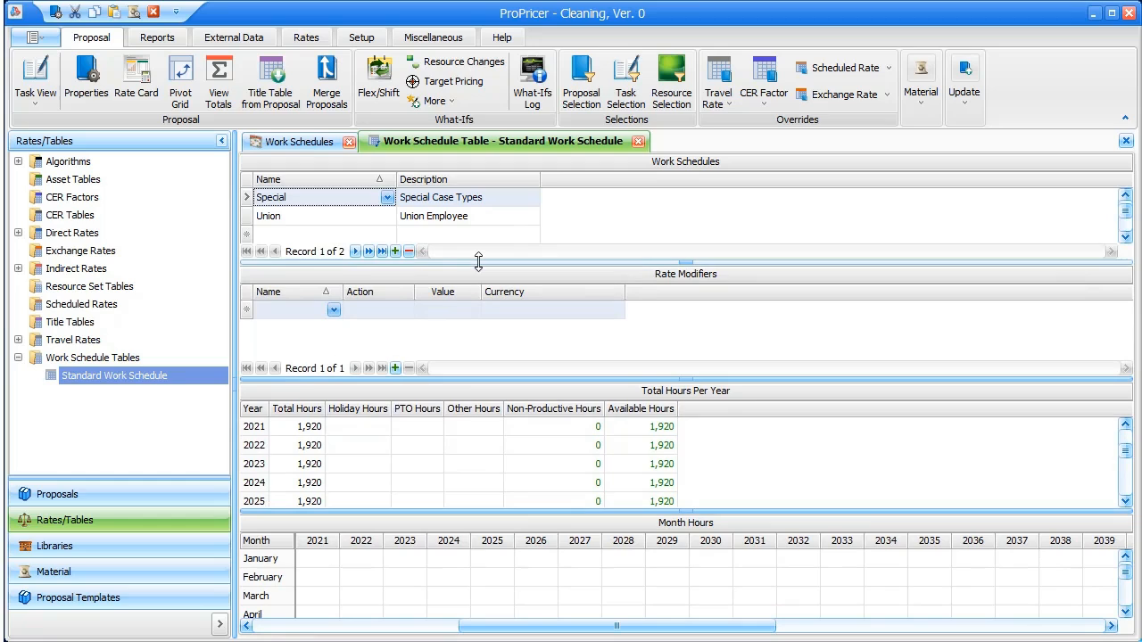
left_click(246, 216)
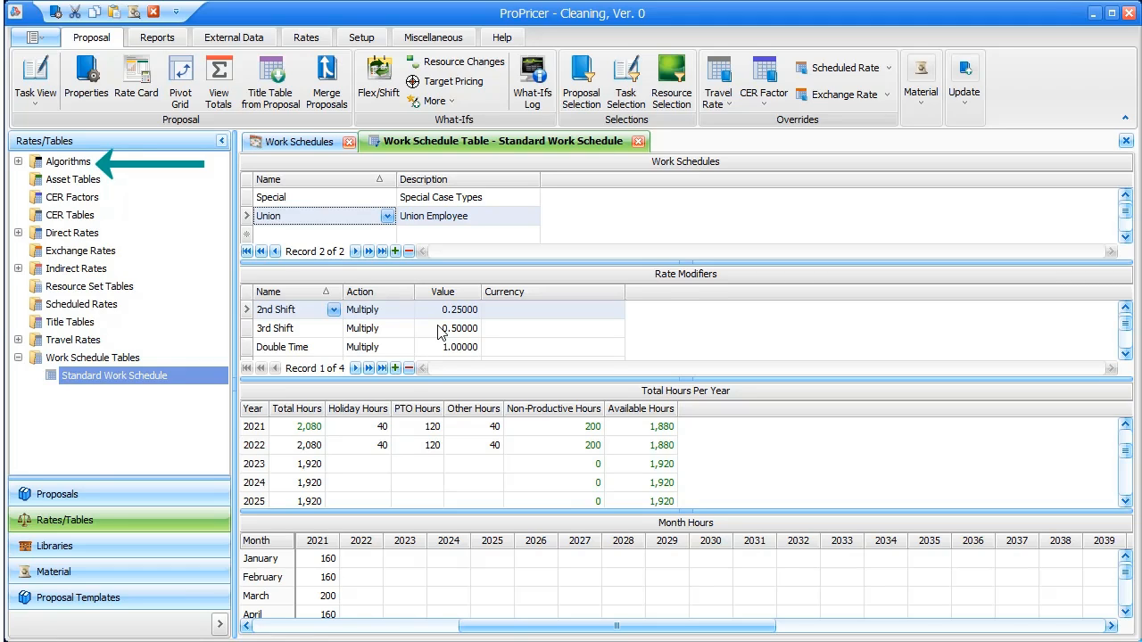
Examine the name and action choices, value and currency of the Union schedule's 2nd Shift rate modifier
left_click(334, 311)
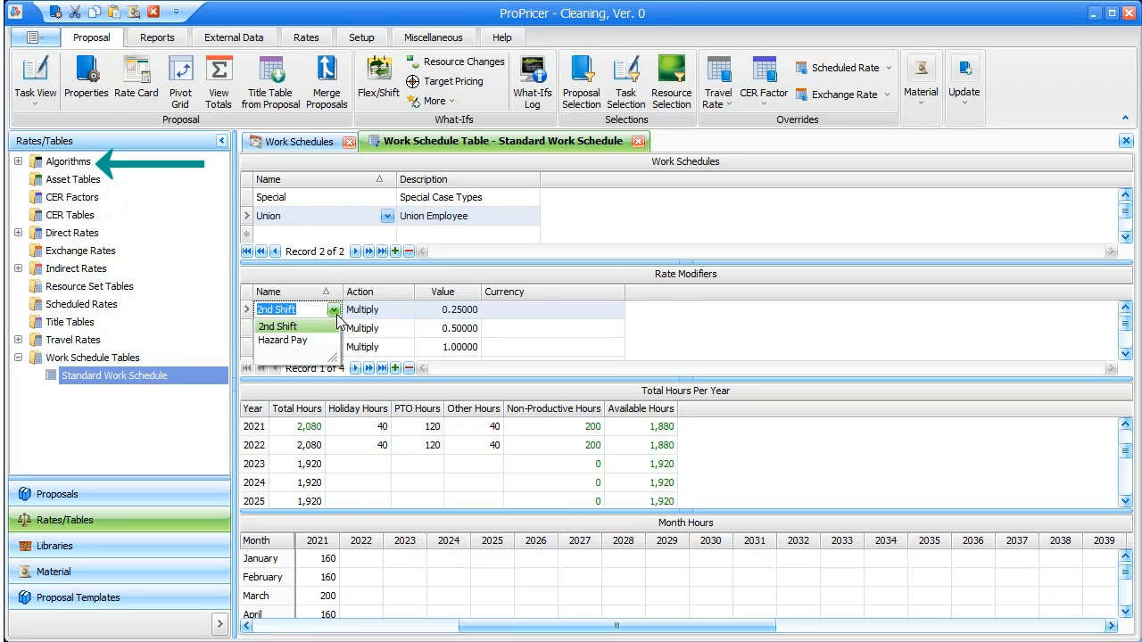
left_click(335, 312)
left_click(334, 311)
left_click(336, 315)
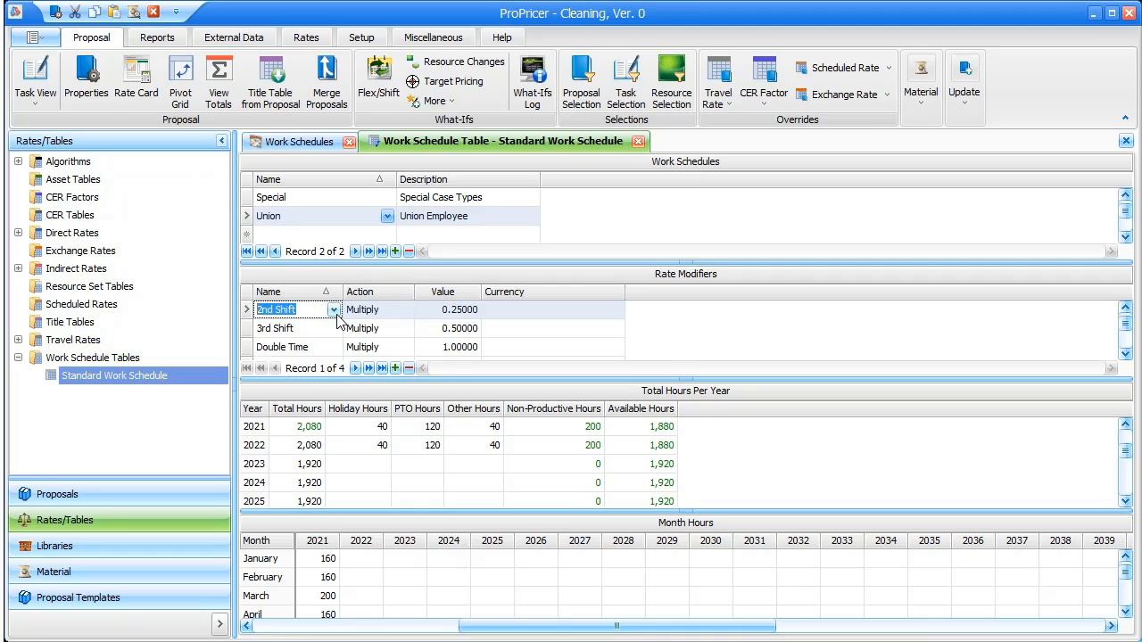
left_click(405, 312)
left_click(406, 310)
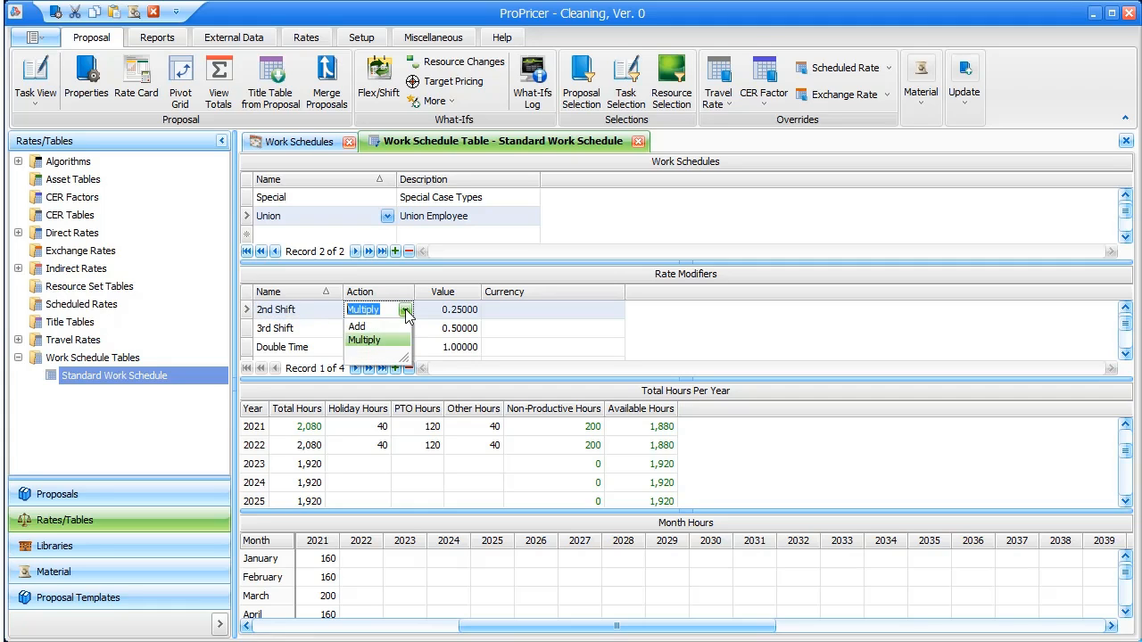
left_click(406, 311)
left_click(473, 313)
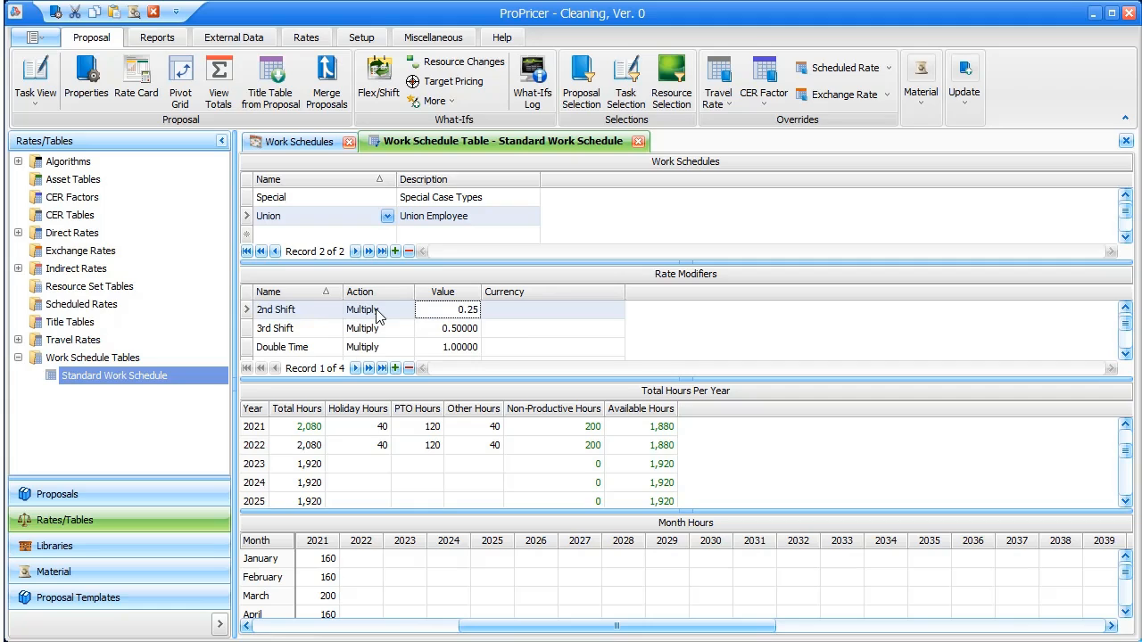
left_click(506, 316)
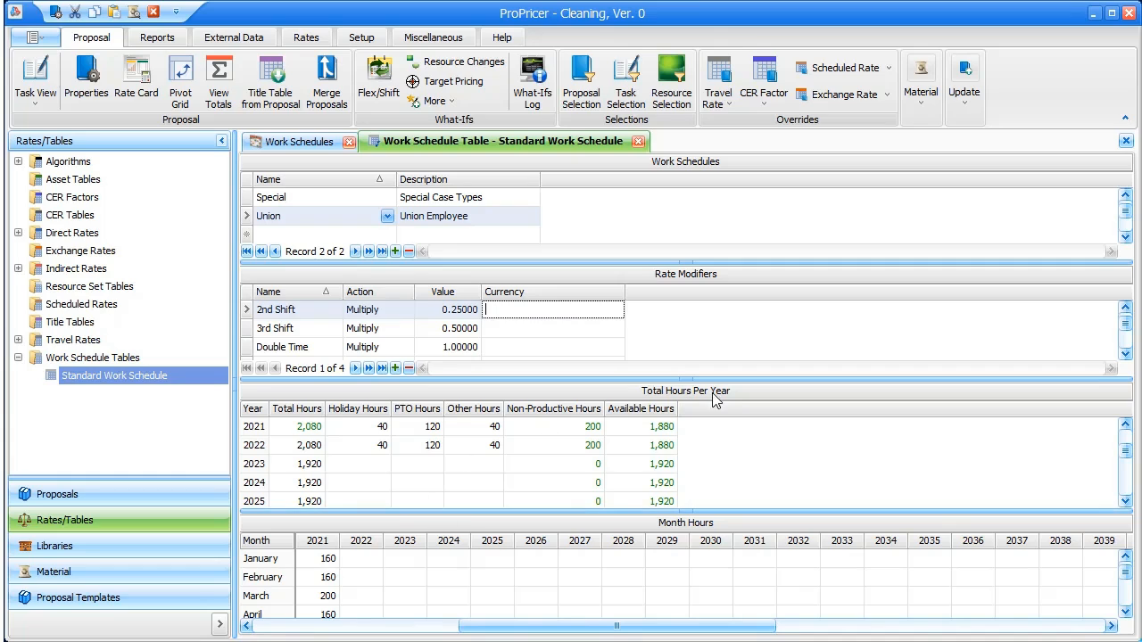
Set the Union schedule's total hours for 2023 to 2080
left_click(308, 465)
type("2080")
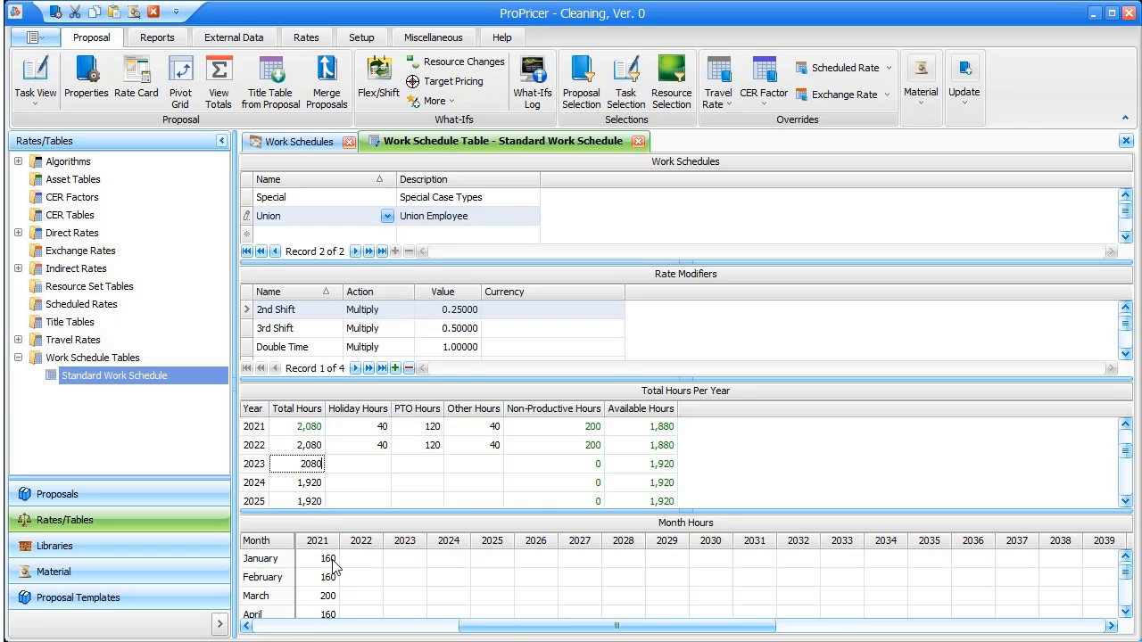
left_click(375, 569)
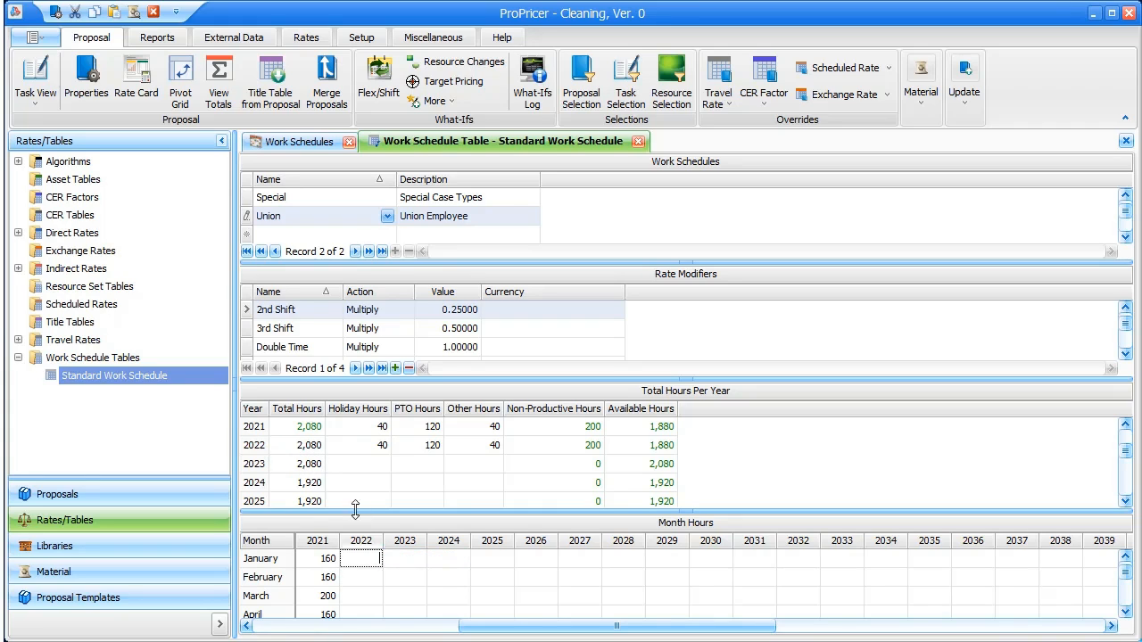
Enter 40 holiday hours, 120 PTO hours and 40 other hours for 2023 in the Union schedule
left_click(371, 464)
type("40")
key("Tab")
type("10")
key("BackSpace")
type("20")
key("Tab")
type("40")
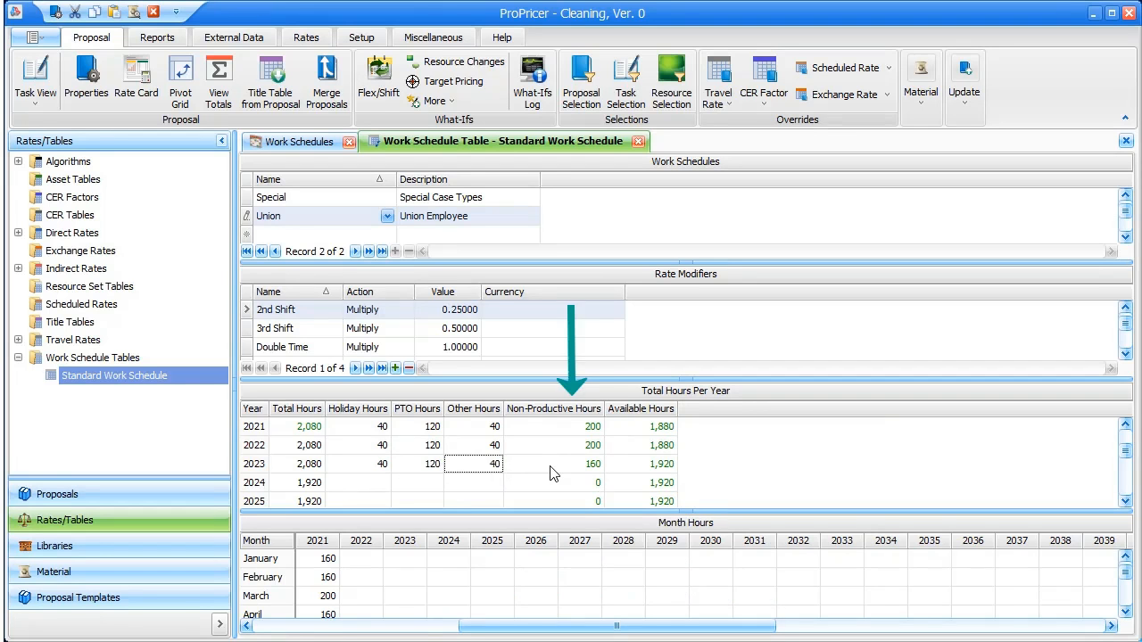
Check the calculated non-productive and available hours for 2023, and save the Union schedule record
left_click(550, 466)
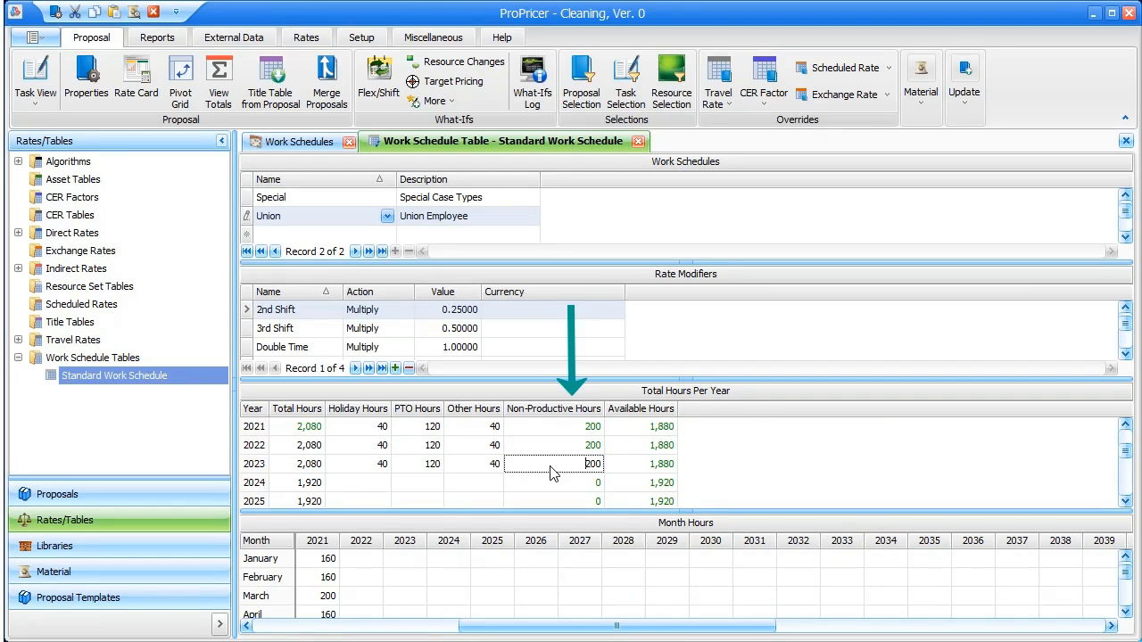
left_click(617, 467)
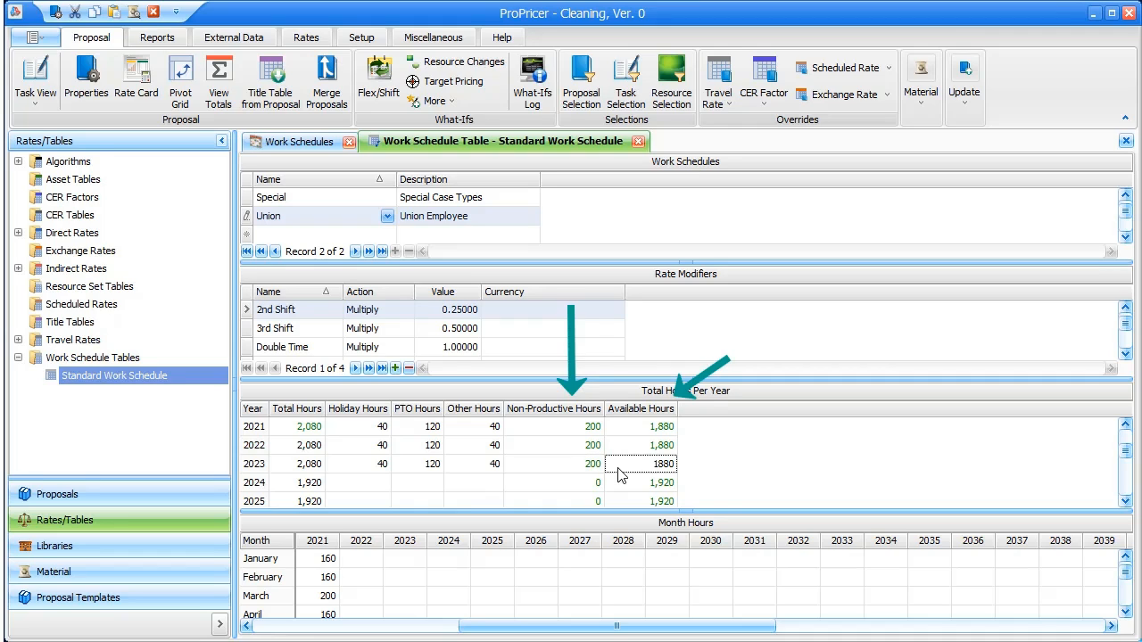
left_click(714, 462)
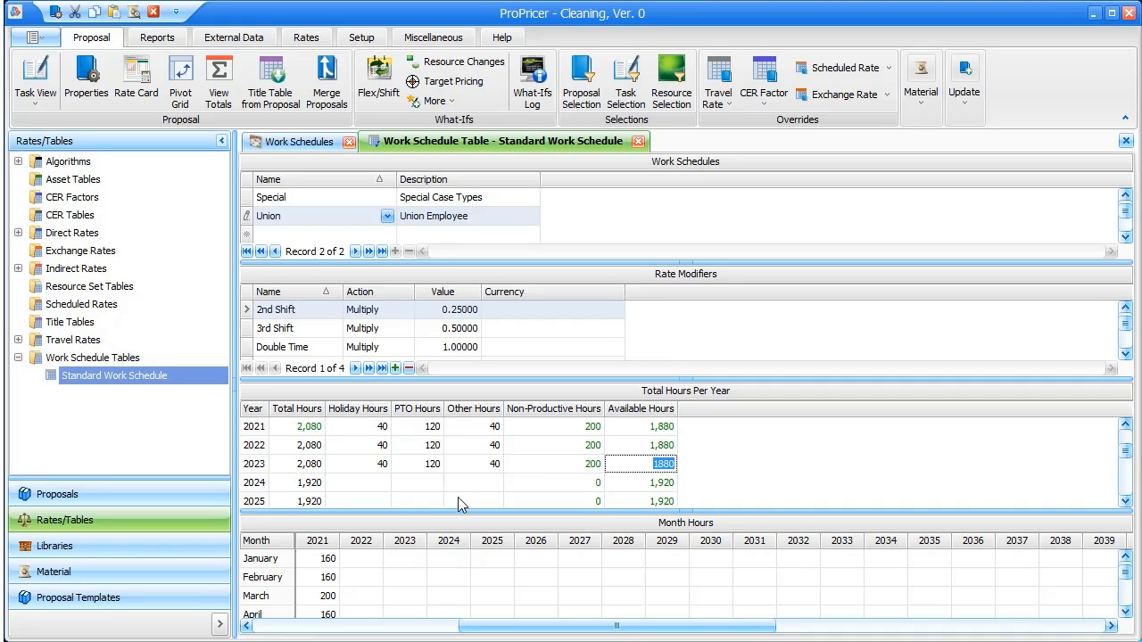
left_click(248, 220)
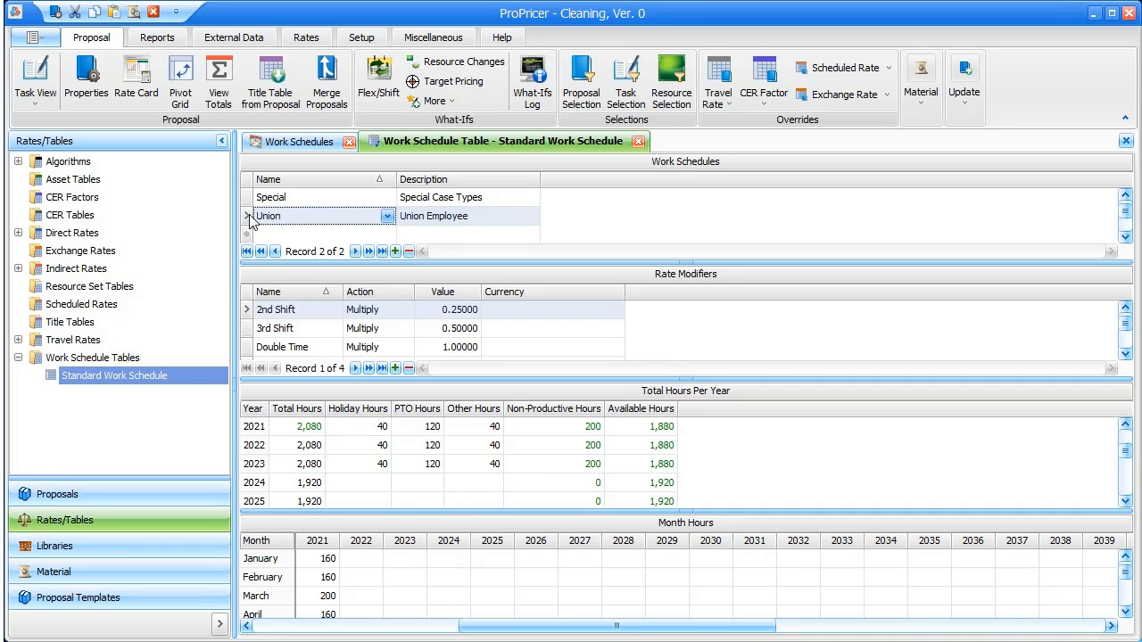
Check which work schedule table is assigned in the Cleaning proposal's calendar properties, leaving the properties without changes
left_click(59, 495)
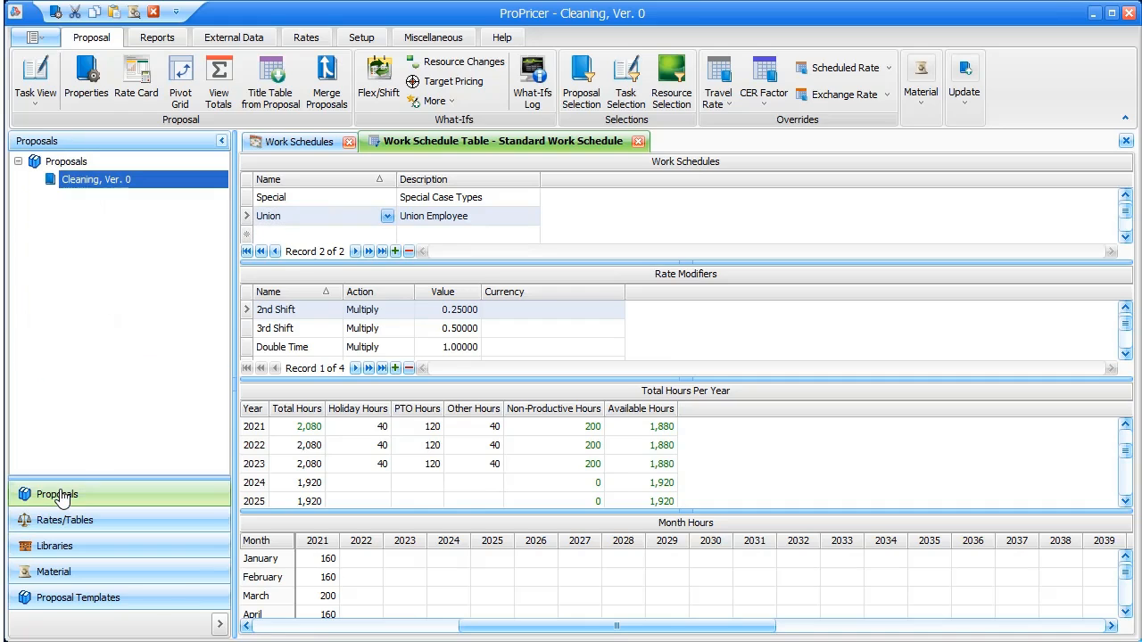
right_click(128, 180)
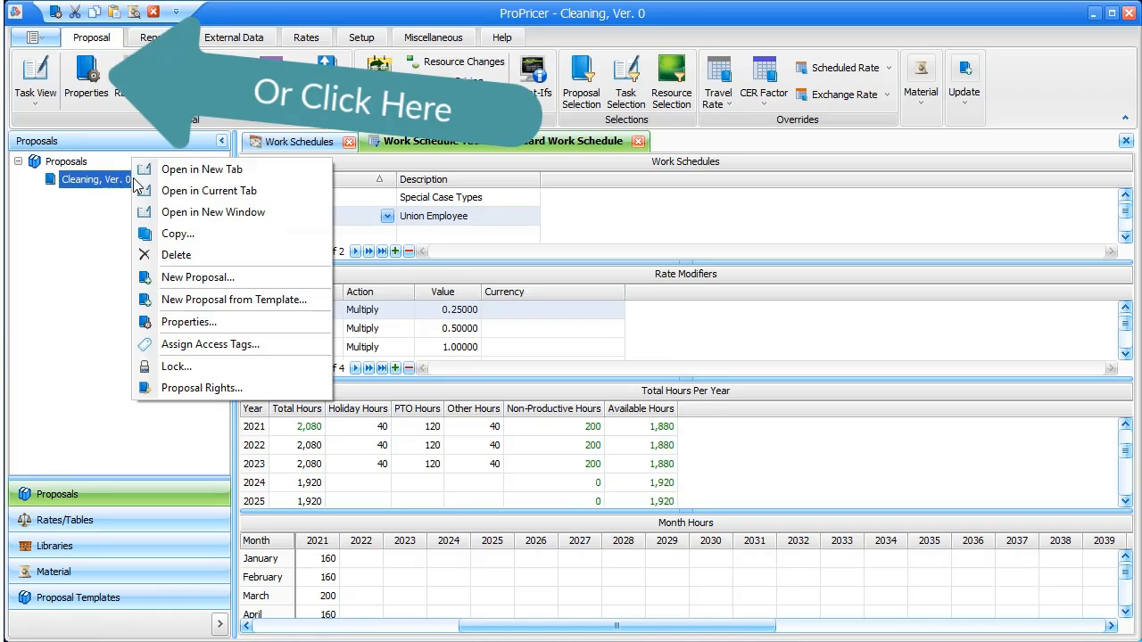
left_click(182, 322)
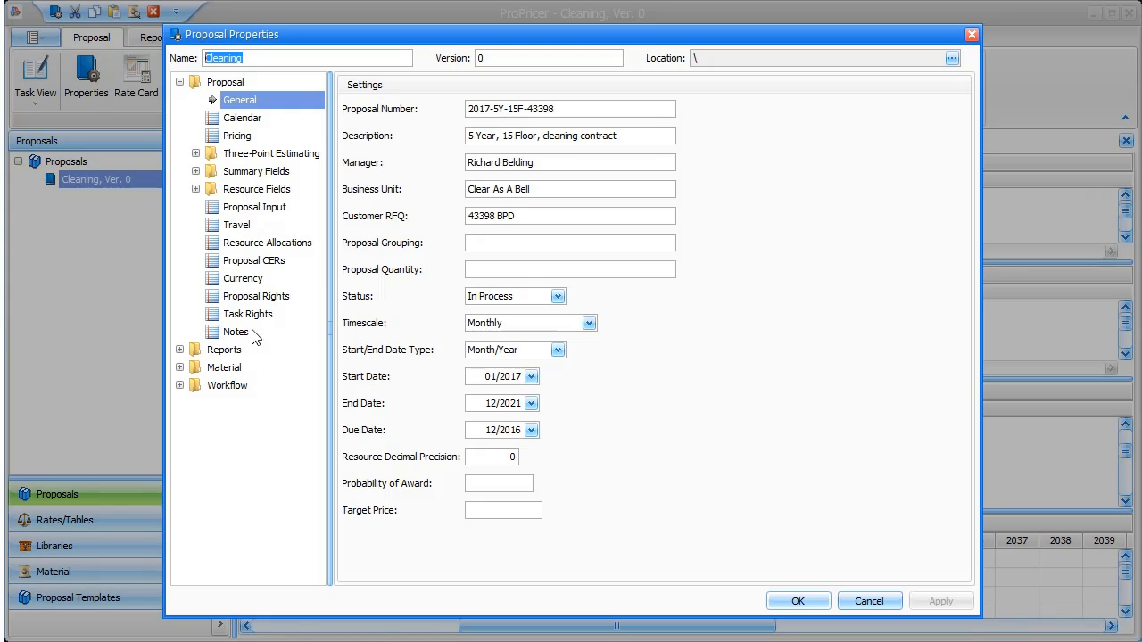
left_click(234, 121)
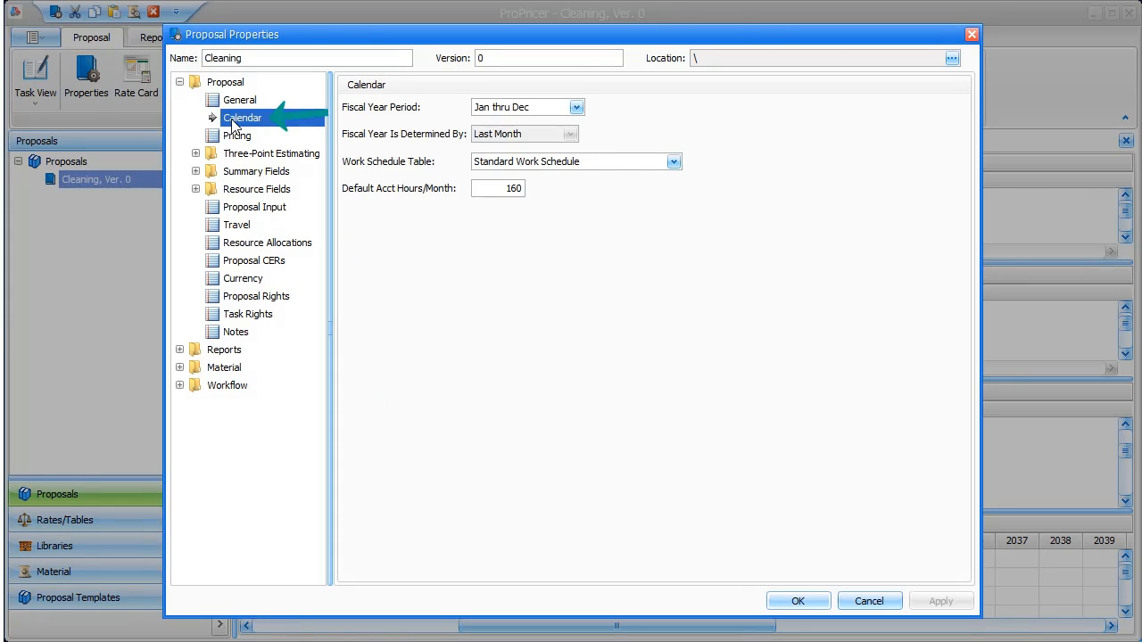
left_click(678, 162)
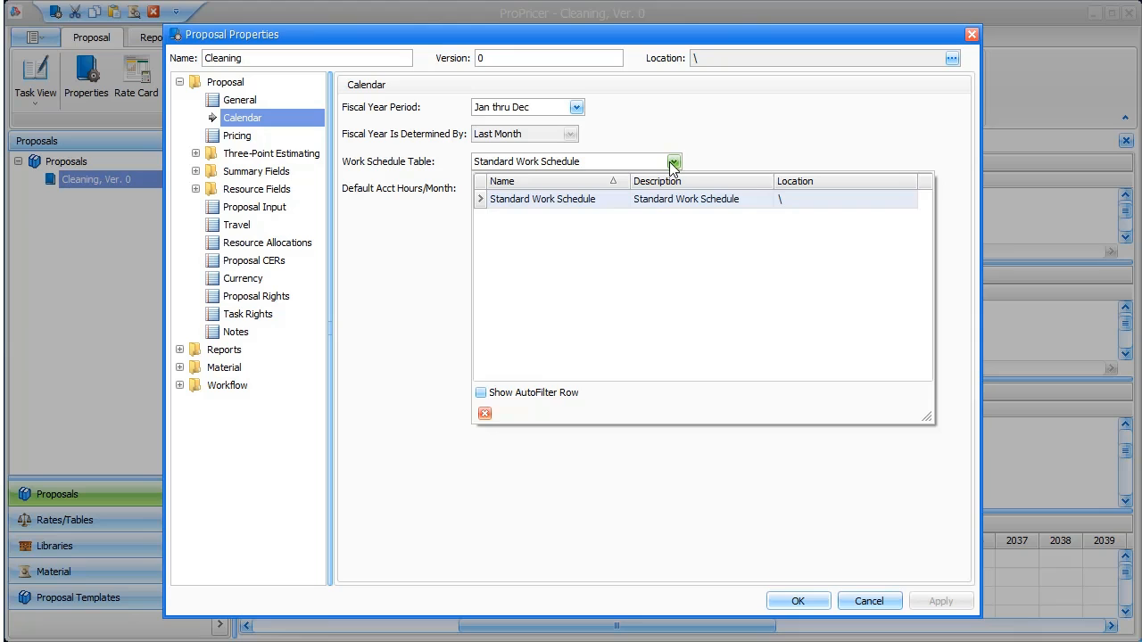
left_click(672, 161)
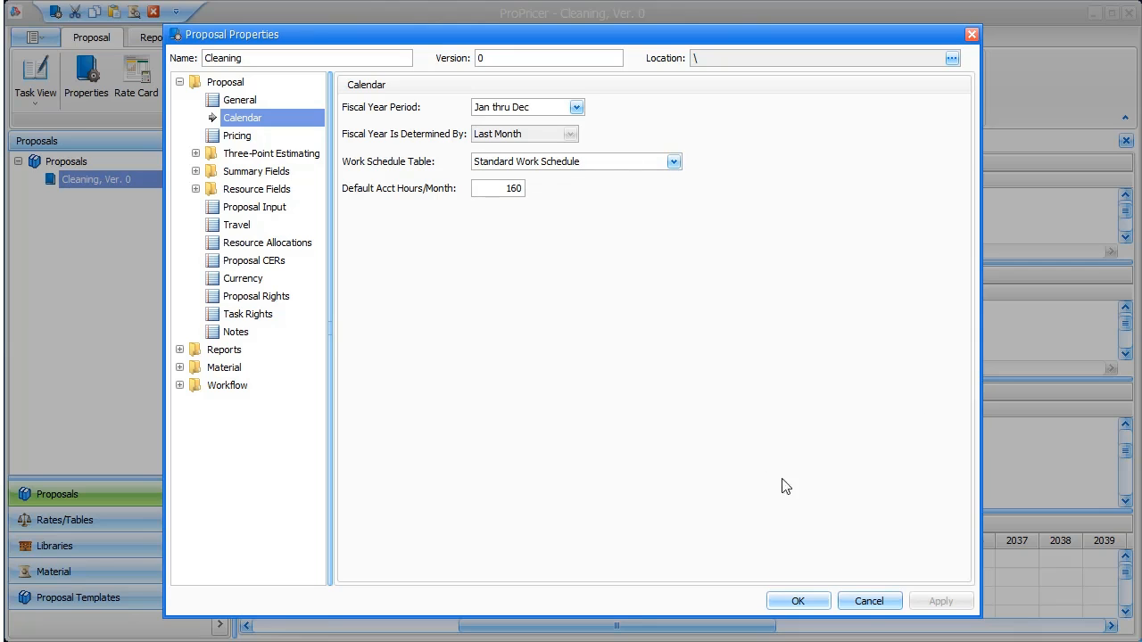
left_click(864, 601)
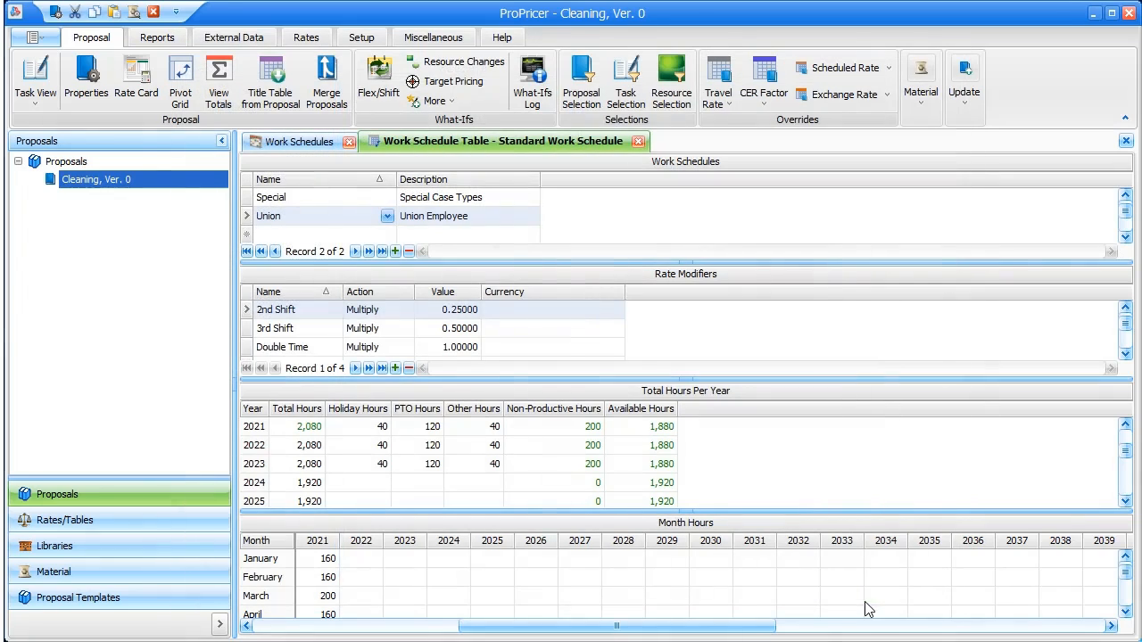
Open the Cleaning proposal in Task View and shrink the task list to give the resources more room
double_click(139, 181)
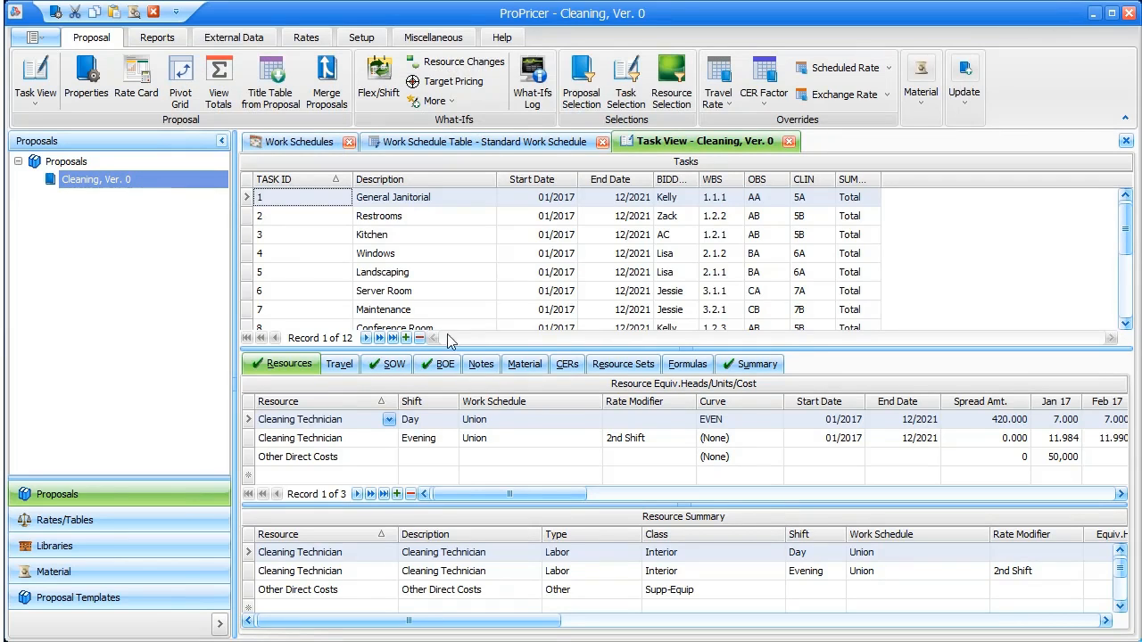
left_click_drag(533, 347, 531, 239)
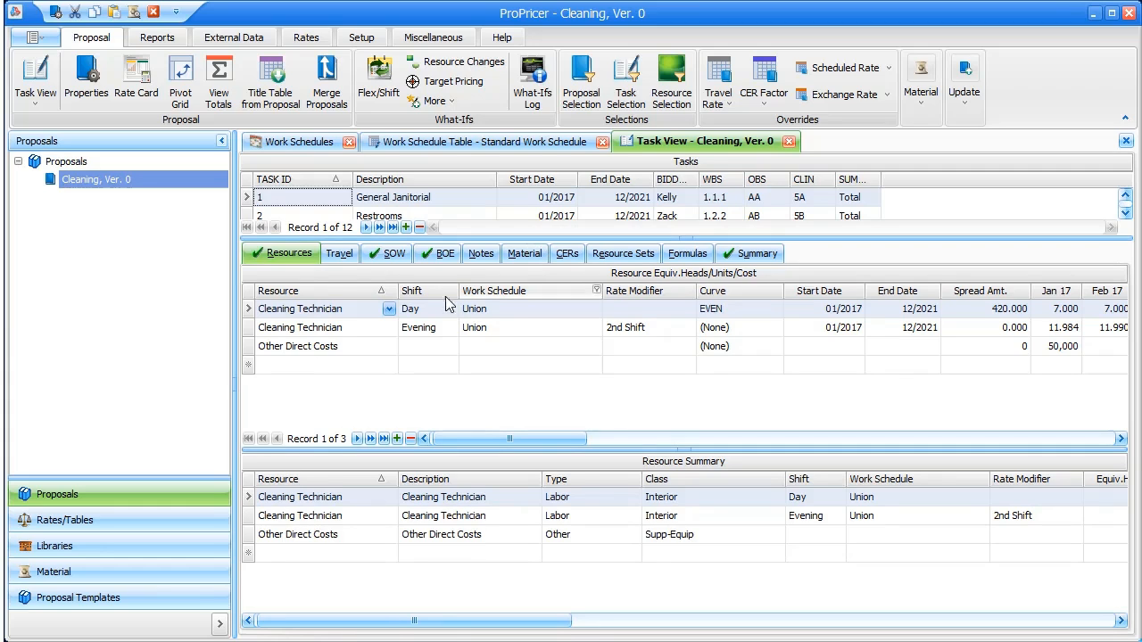
left_click_drag(461, 238, 461, 256)
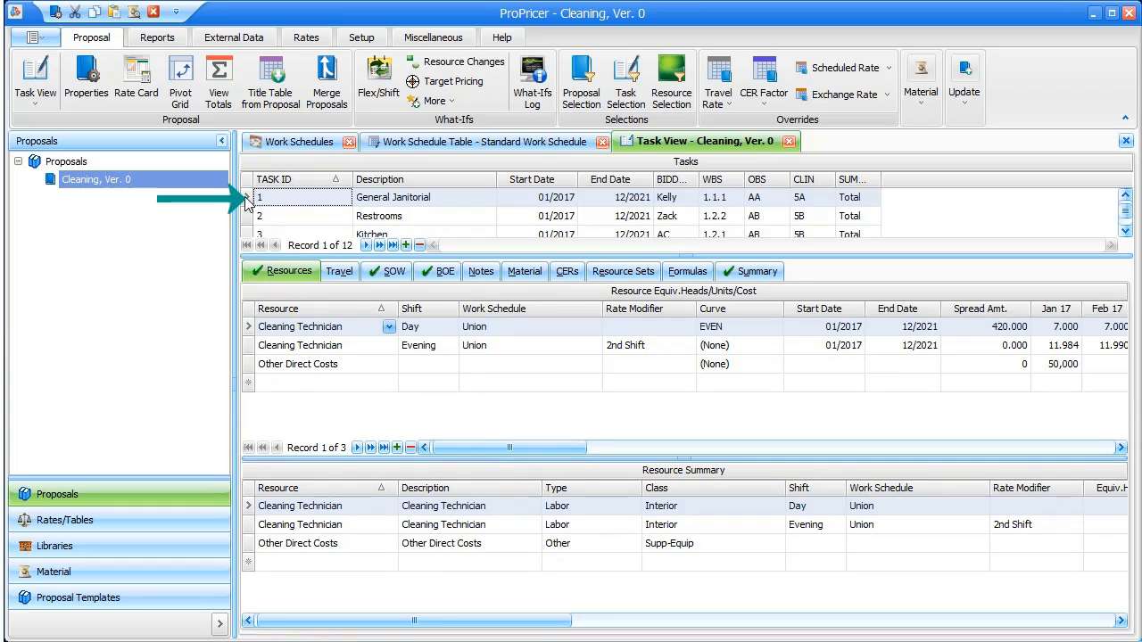
Add the Cleaning Manager resource to the General Janitorial task
left_click(390, 383)
left_click(389, 384)
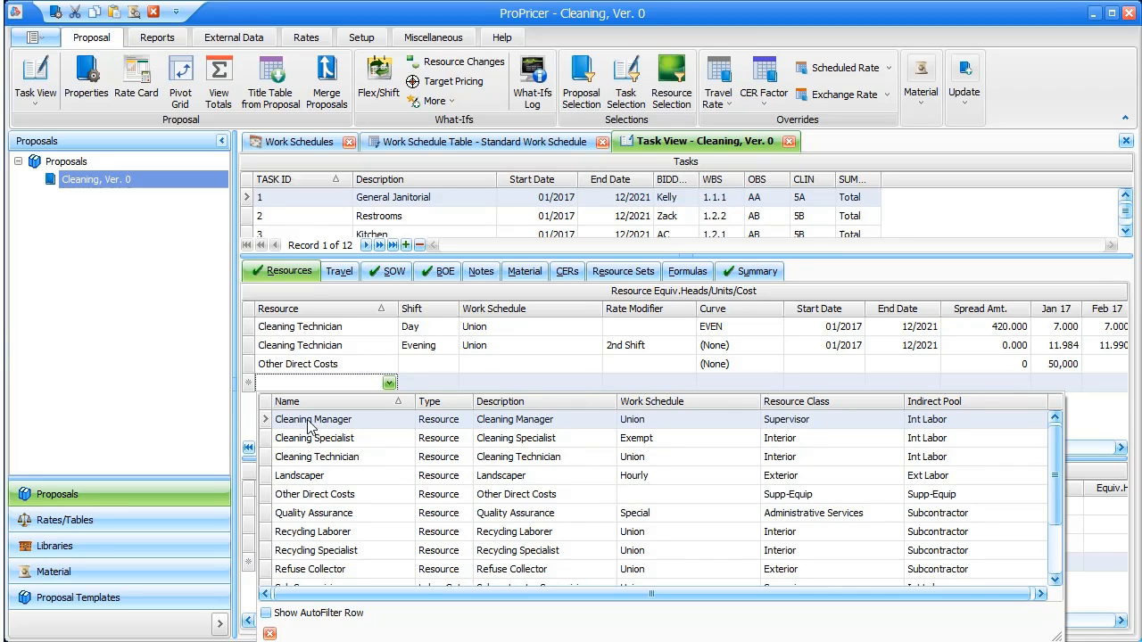
left_click(385, 423)
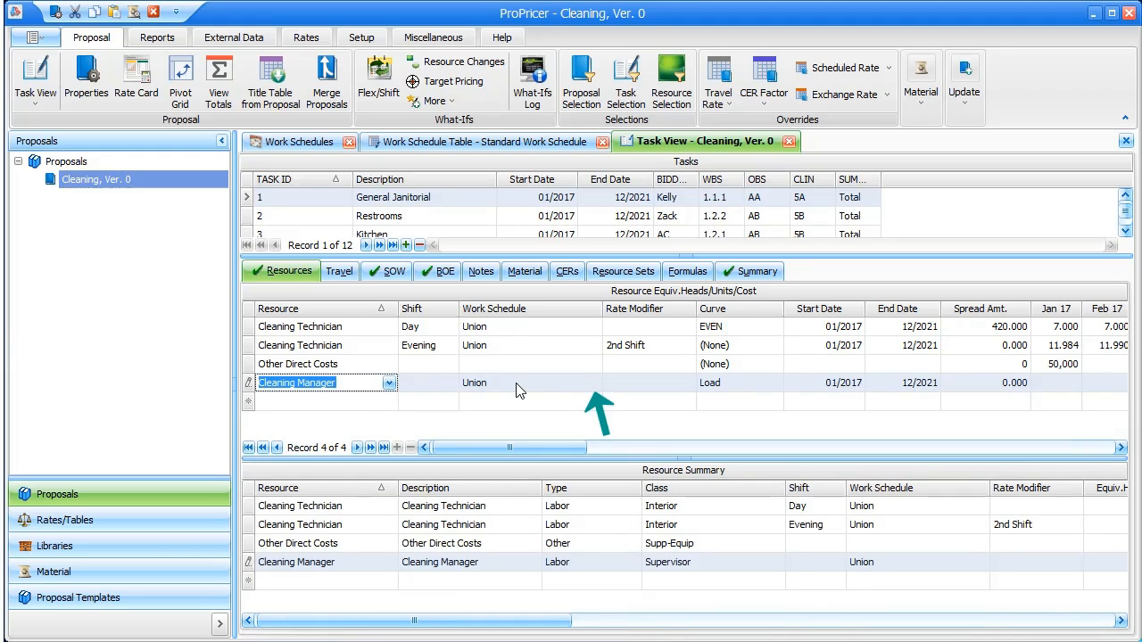
Examine the work schedules available for the Cleaning Manager resource
left_click(592, 380)
left_click(596, 382)
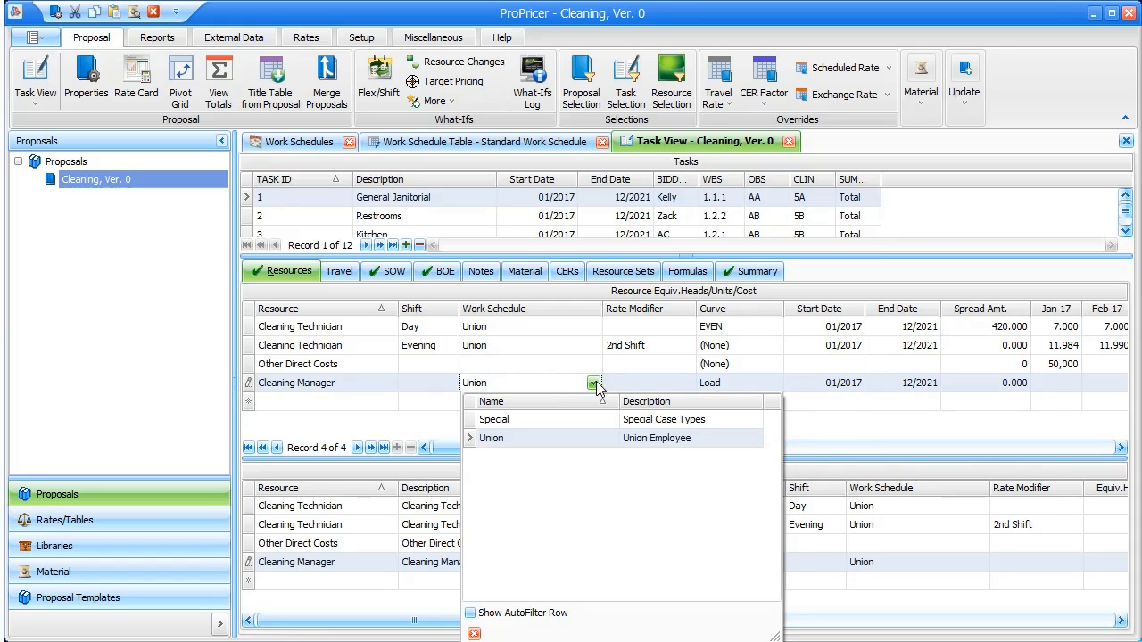
left_click(595, 382)
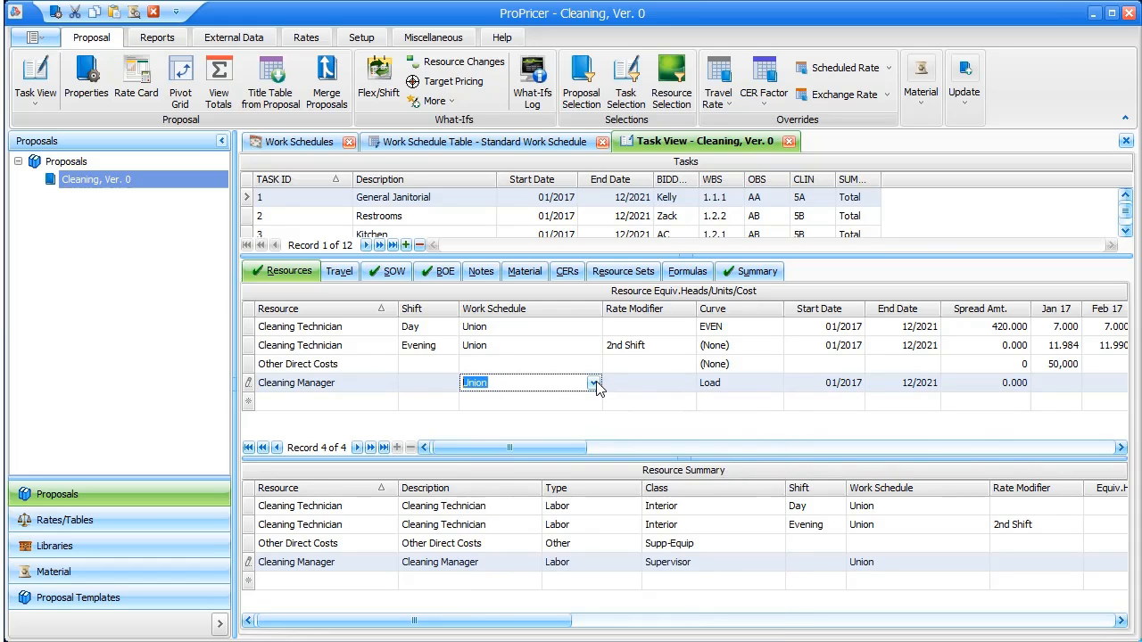
Set the Cleaning Manager's spread amount to 1 and save the resource record
left_click(990, 385)
type("1")
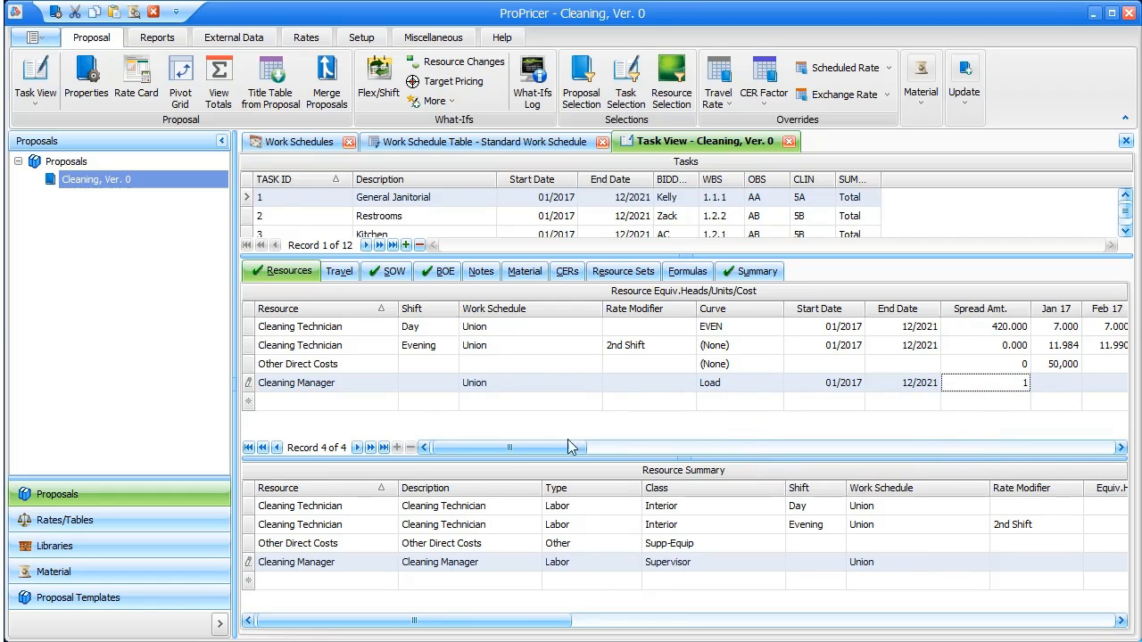
left_click(248, 385)
mouse_move(474, 453)
left_mouse_down()
mouse_move(552, 454)
mouse_move(473, 454)
left_mouse_up()
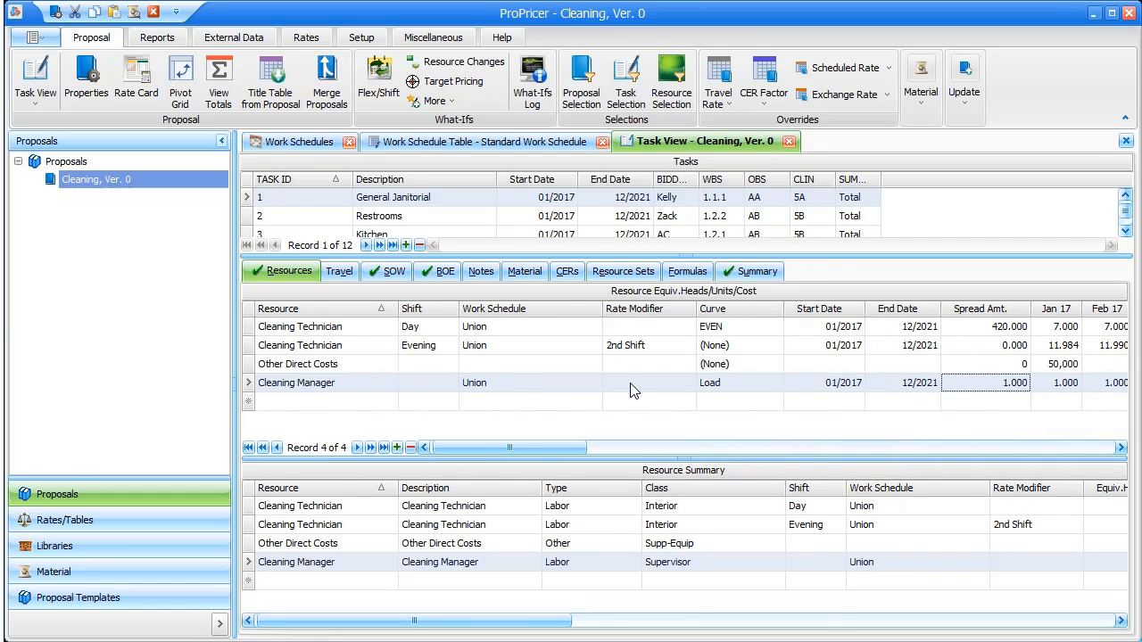
Display the task's resources in hours instead of equivalent heads and view the Cleaning Manager's monthly hours
right_click(635, 385)
mouse_move(713, 440)
left_click(844, 440)
left_click_drag(579, 448, 645, 468)
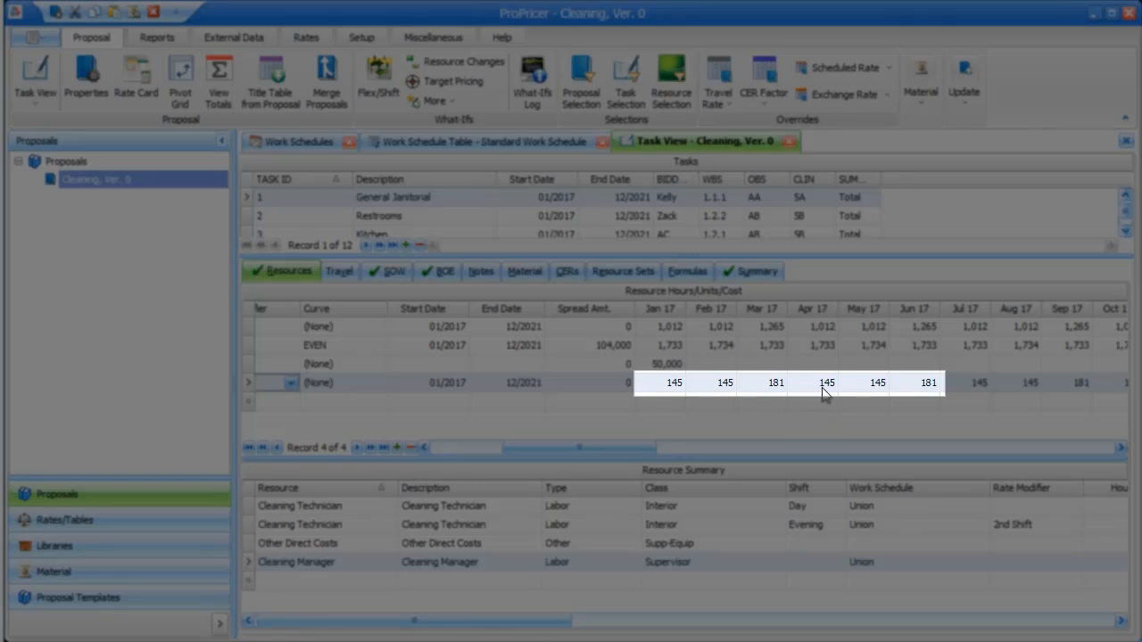
Add another Cleaning Technician resource to the General Janitorial task and assign it the Overtime rate modifier
left_click_drag(584, 450, 519, 448)
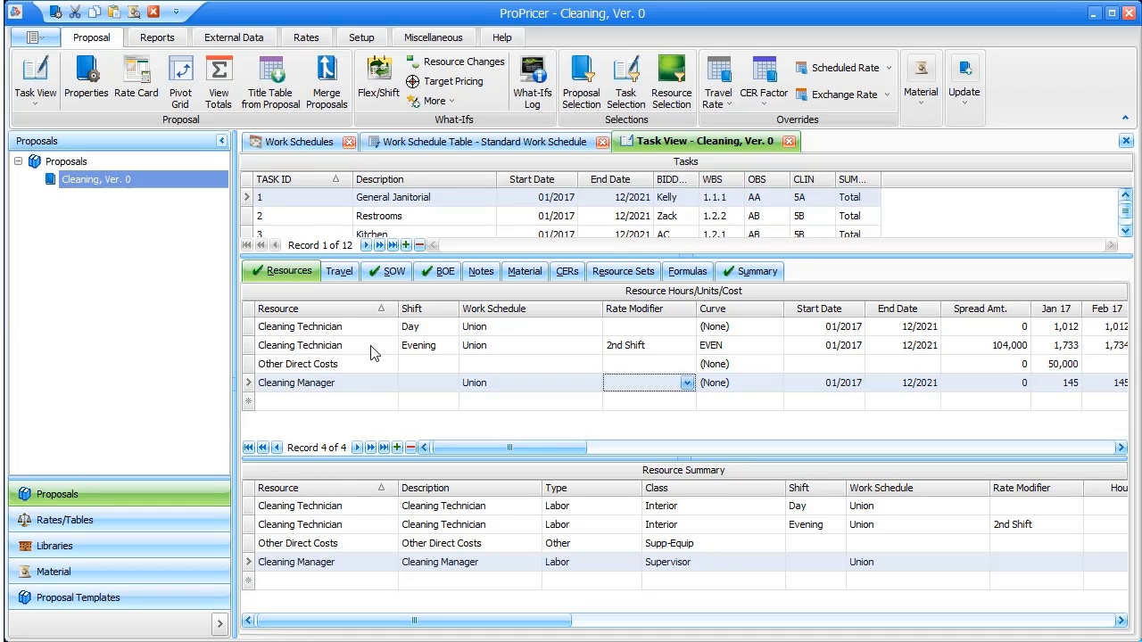
left_click(390, 404)
left_click(390, 404)
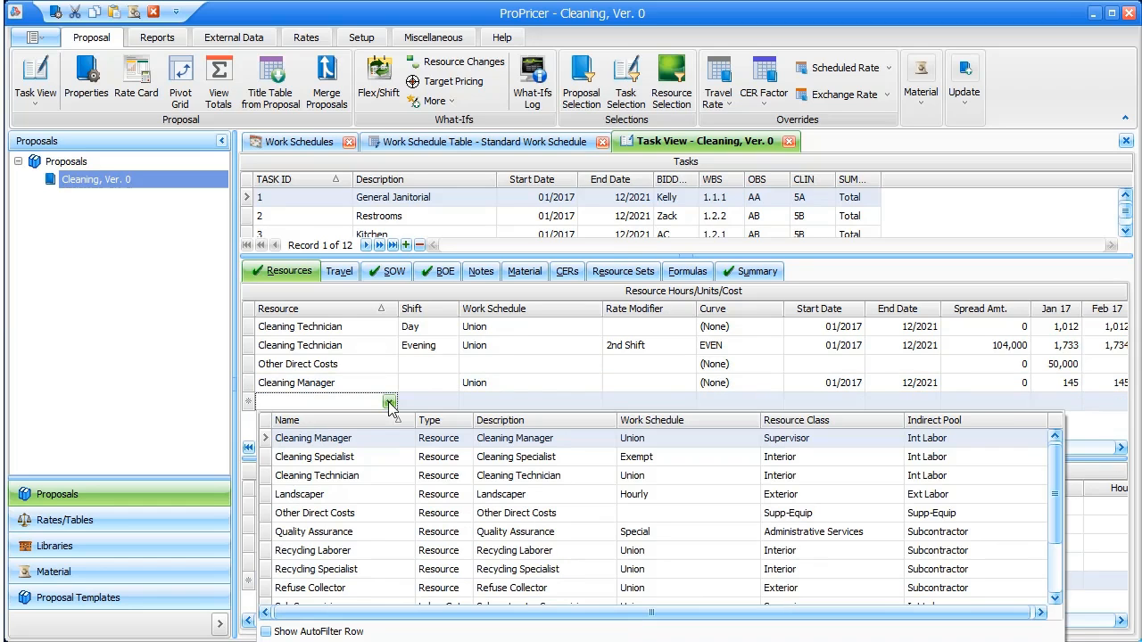
left_click(348, 475)
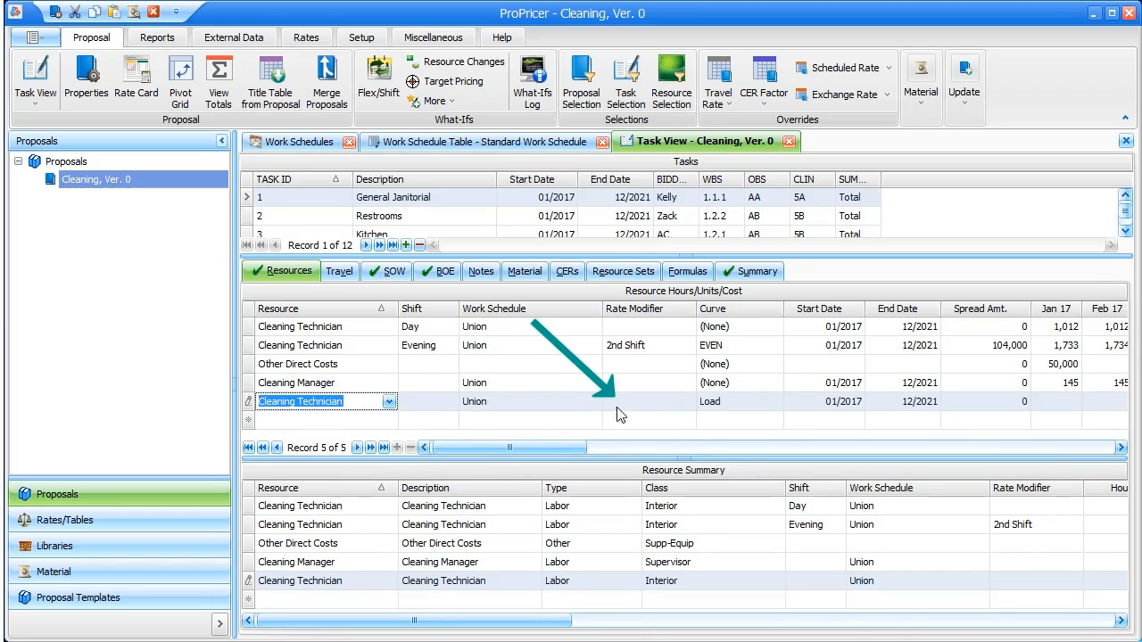
left_click(681, 401)
left_click(687, 402)
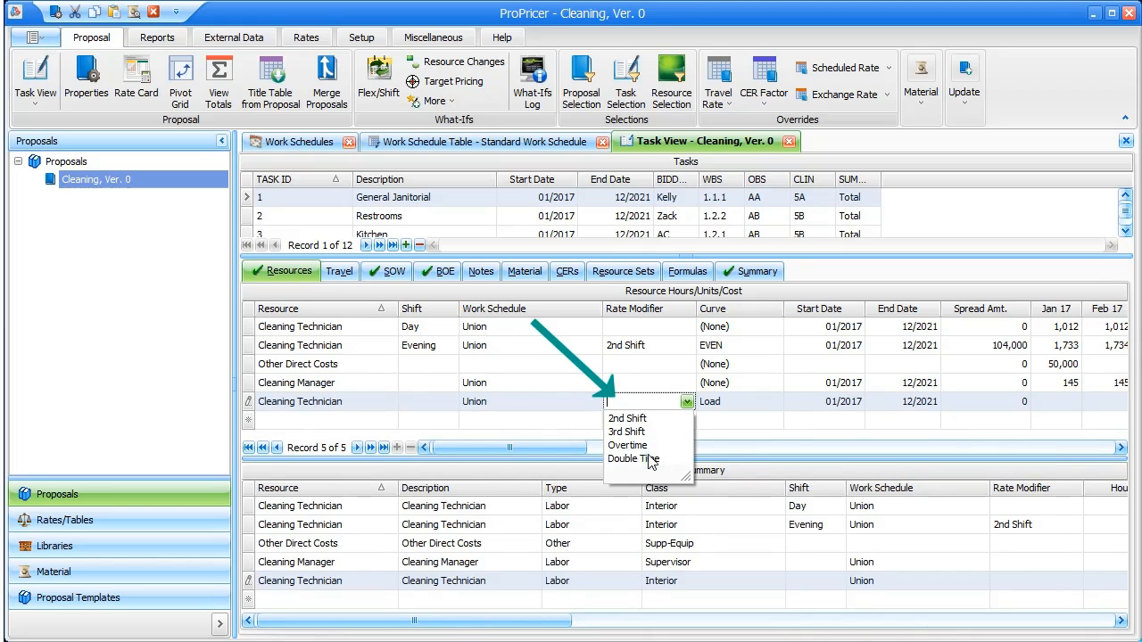
left_click(635, 445)
Save the overtime Cleaning Technician record with a spread amount of 10 and view its overtime cost in the resource summary
left_click(1019, 403)
type("10")
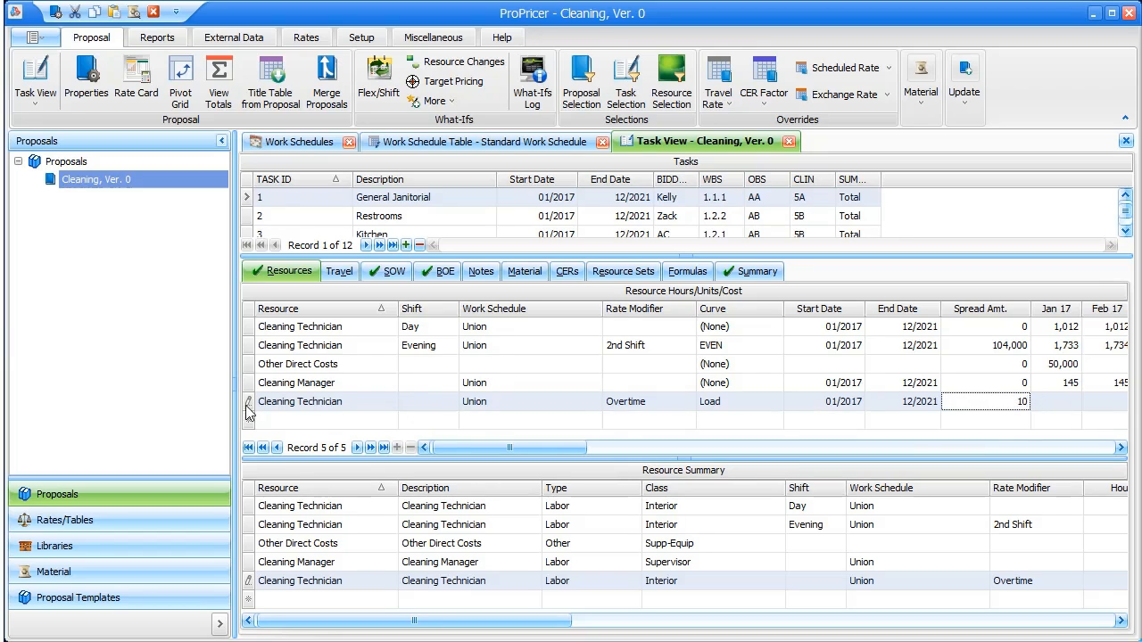
left_click(248, 406)
left_click_drag(564, 627, 835, 627)
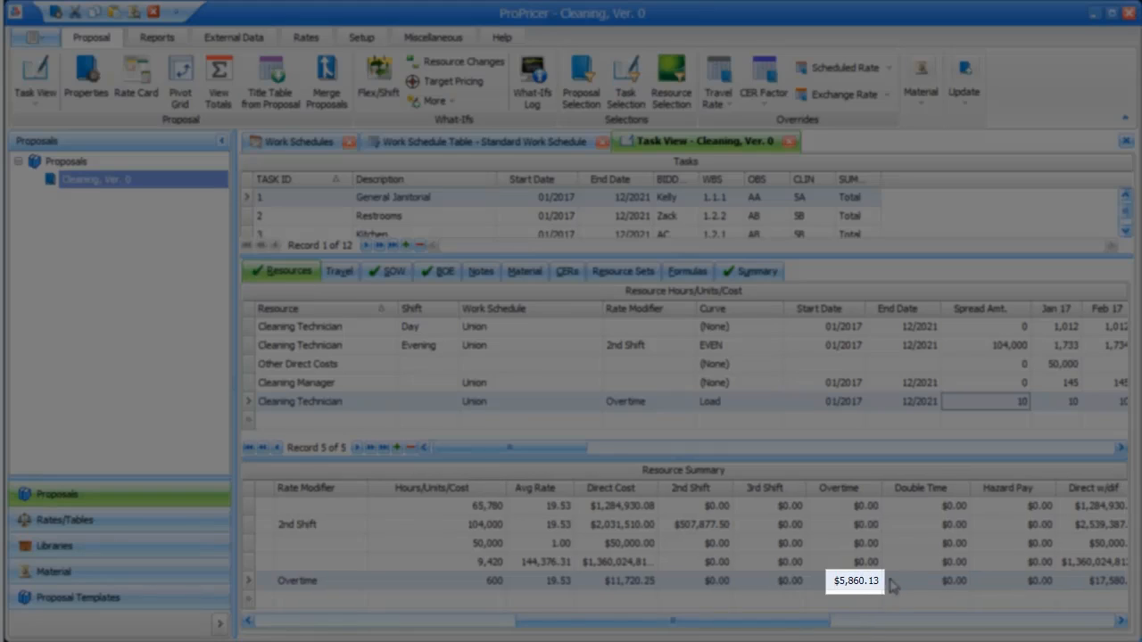